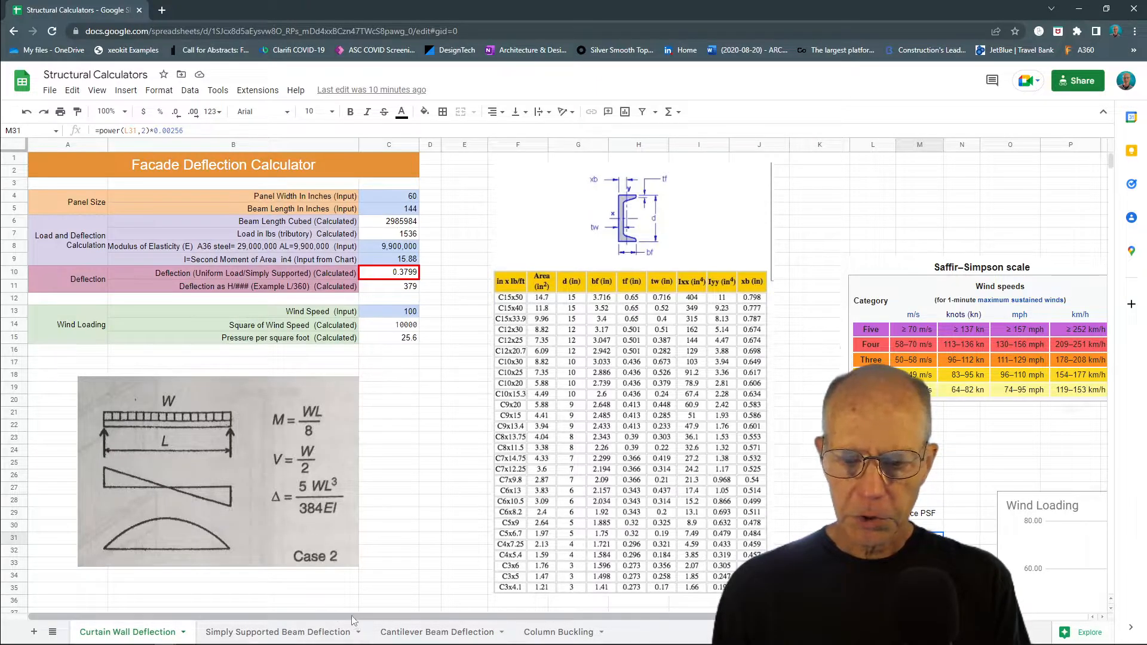
Step: Examine the Saffir–Simpson scale, the Wind MPH and Force PSF table with its hurricane categories, and the Wind Loading chart
drag(353, 614, 706, 614)
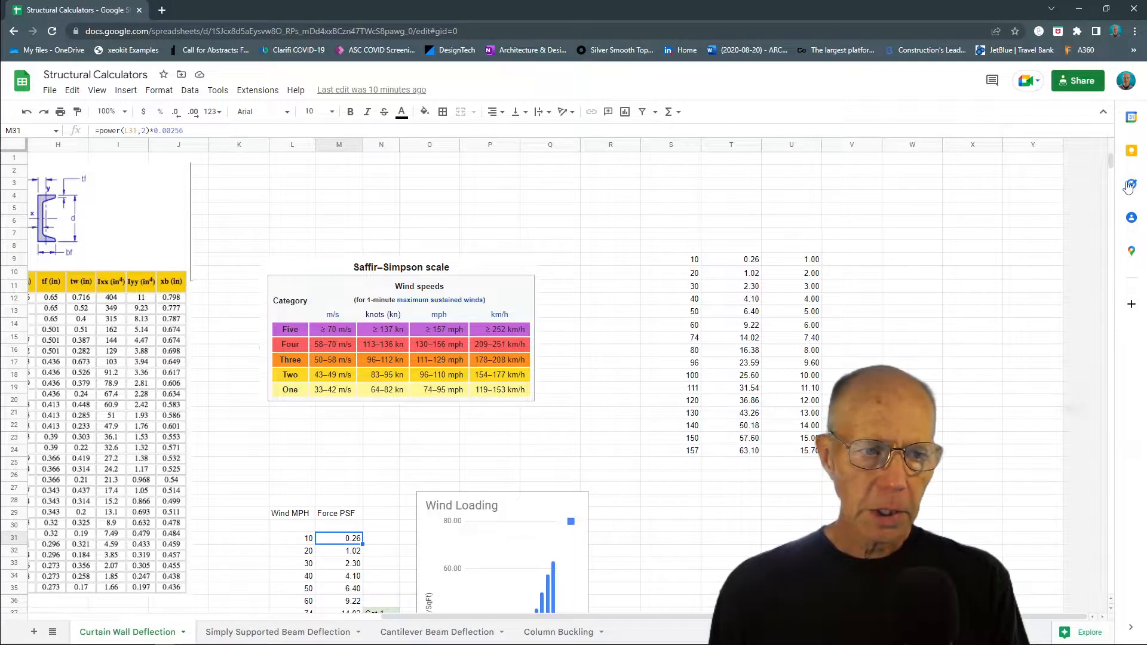
drag(1114, 165, 1119, 170)
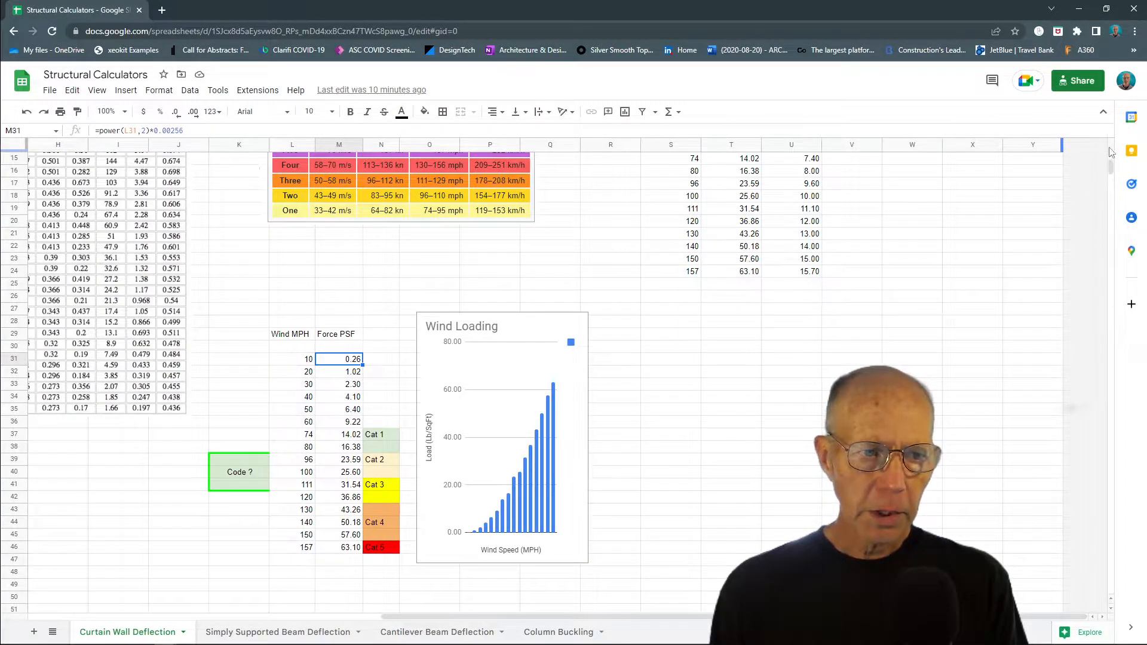
click(1112, 599)
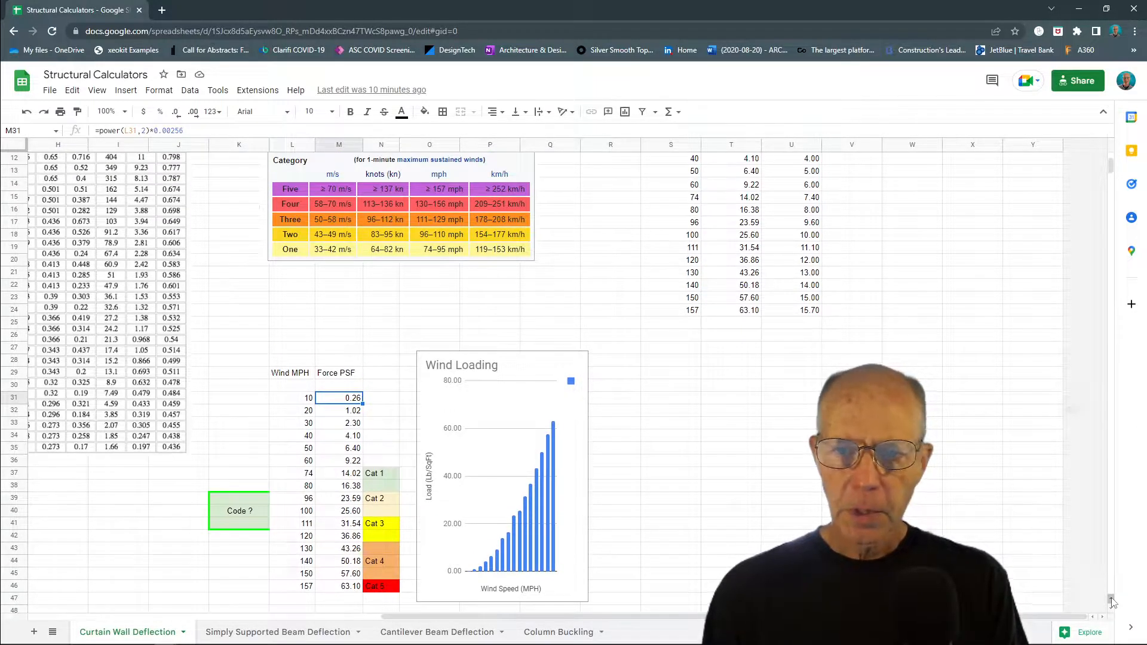
click(1112, 599)
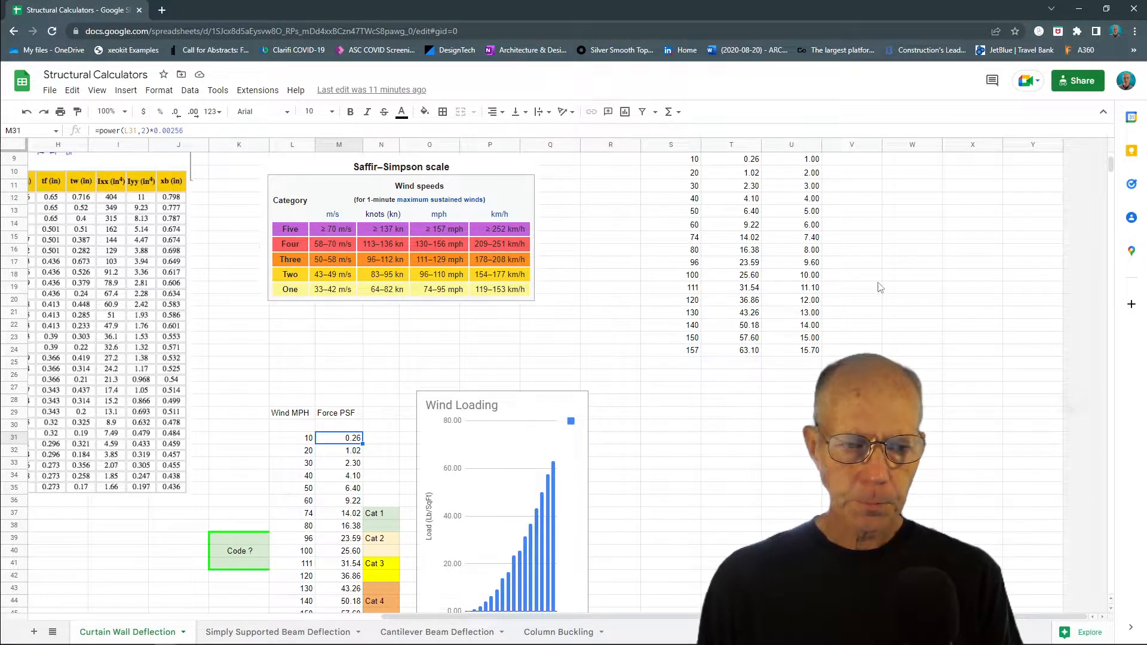
click(1110, 609)
click(1111, 609)
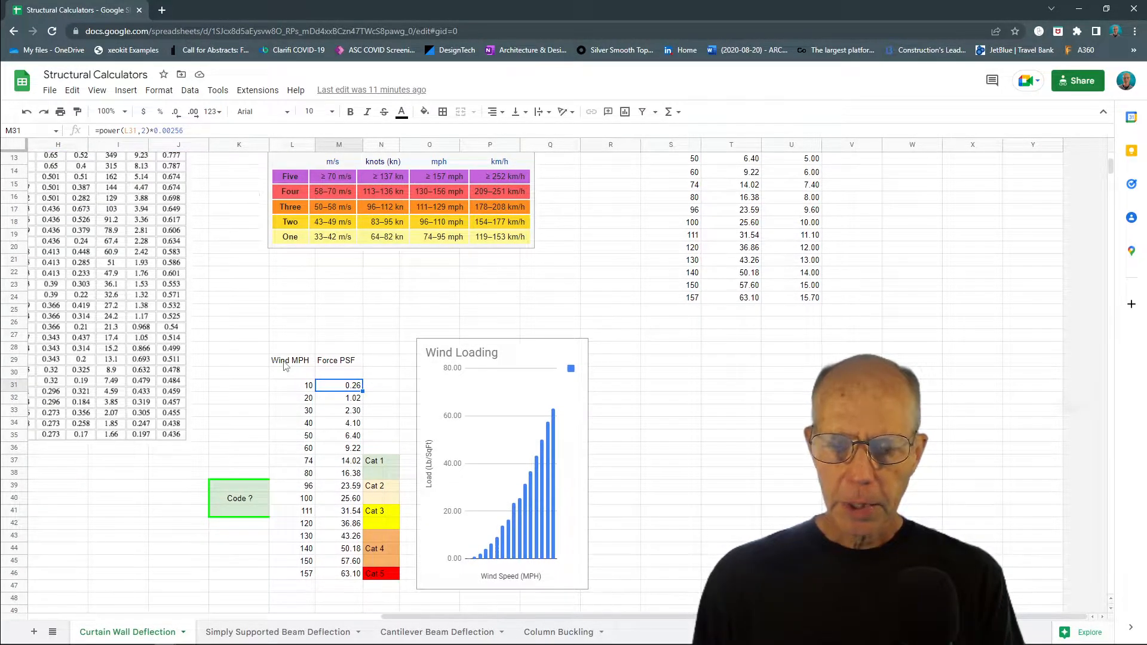
click(281, 390)
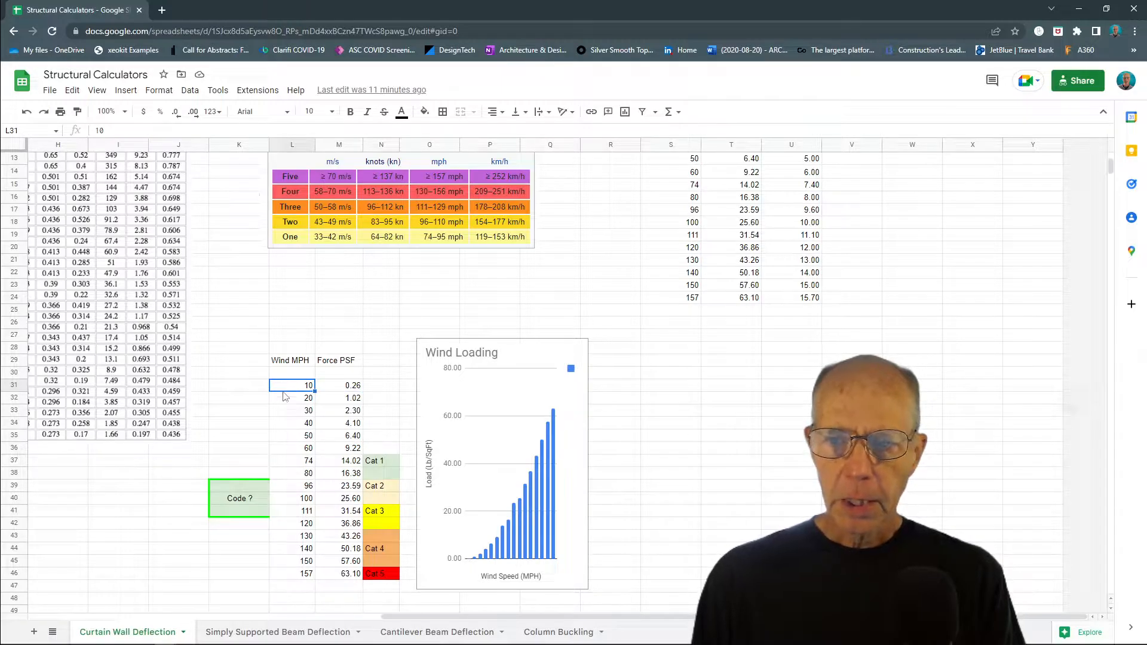
key(Down)
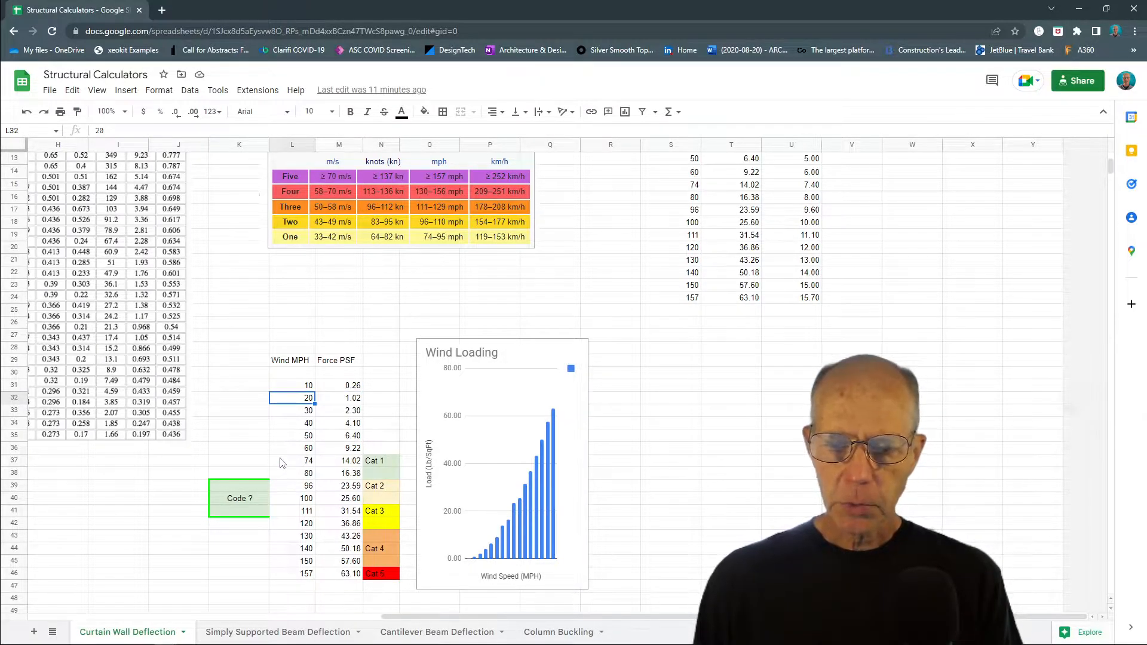
click(288, 489)
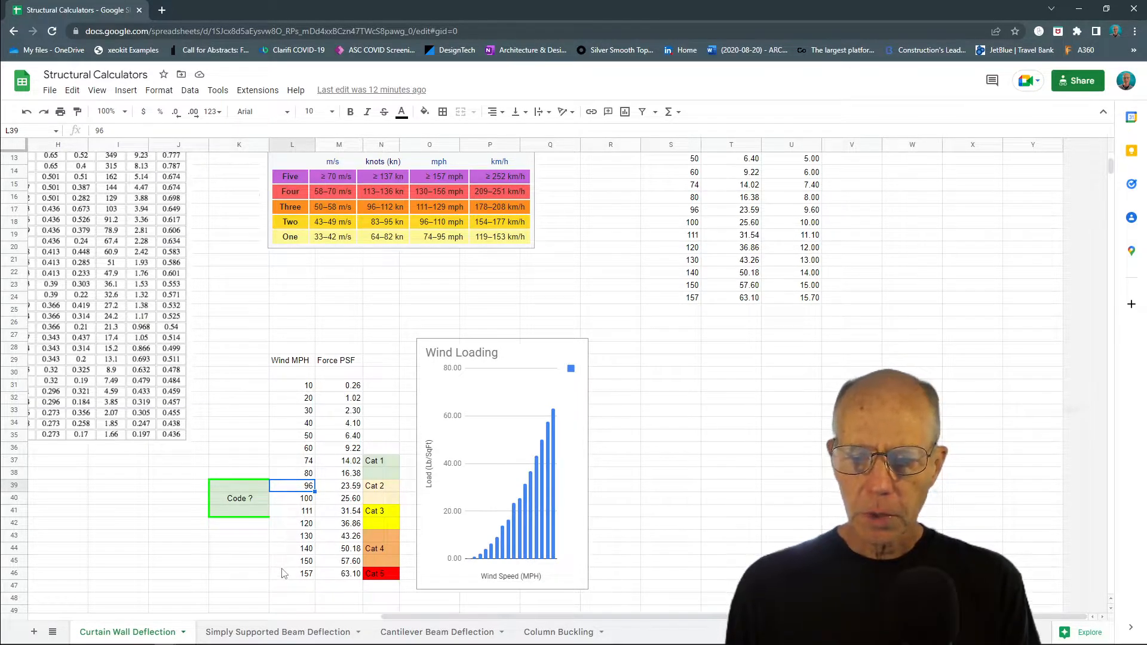
Step: Copy the force formula =power(L31,2)*0.00256 from M31 into M32:M46 and check the cell references in the copied cells
click(338, 386)
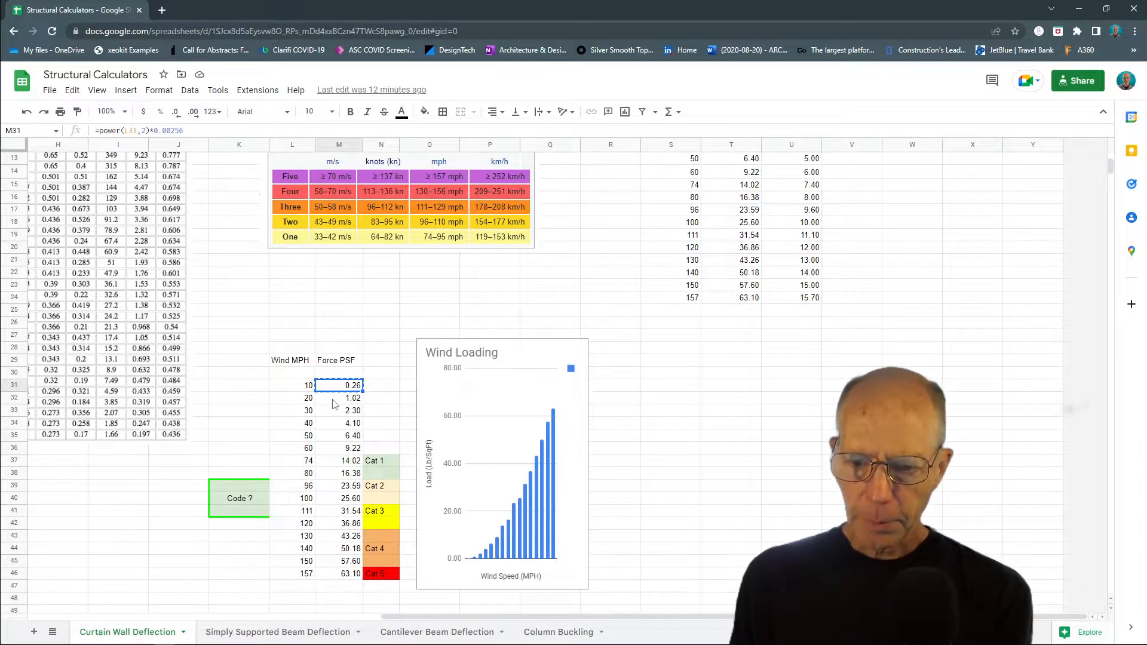
drag(333, 402, 331, 576)
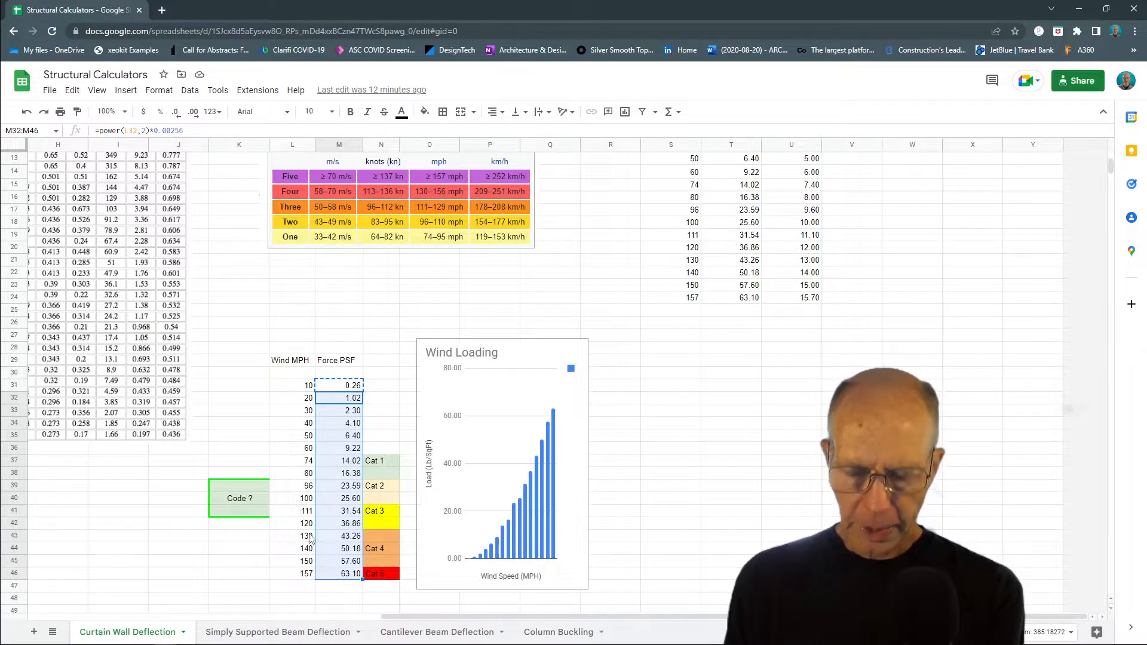
key(ctrl+v)
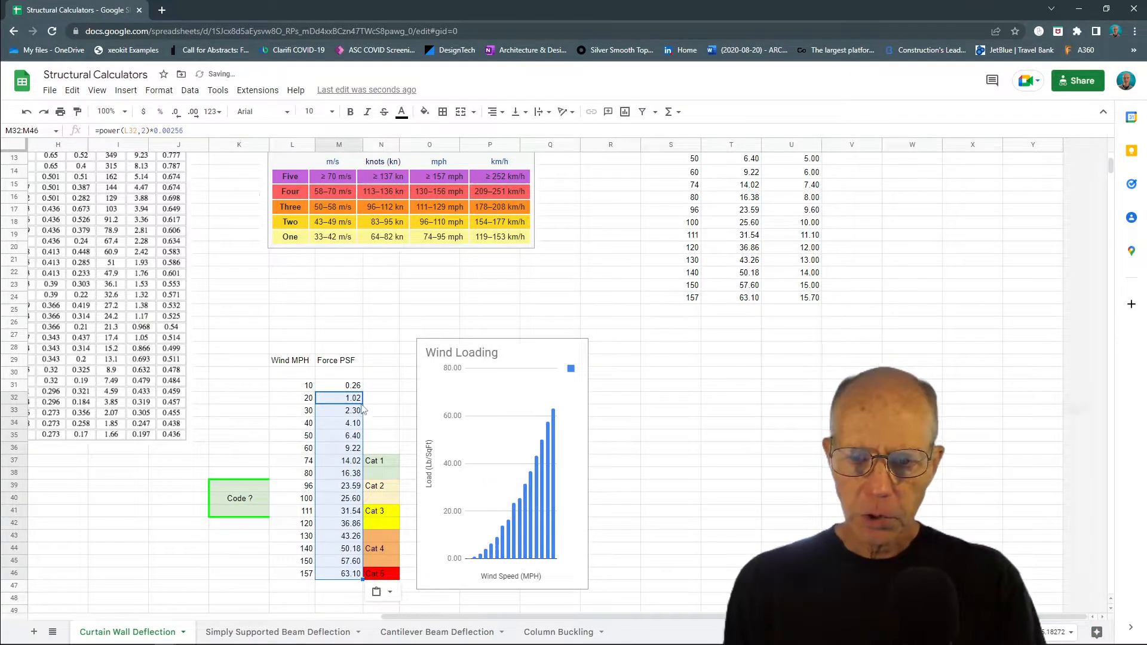
click(343, 416)
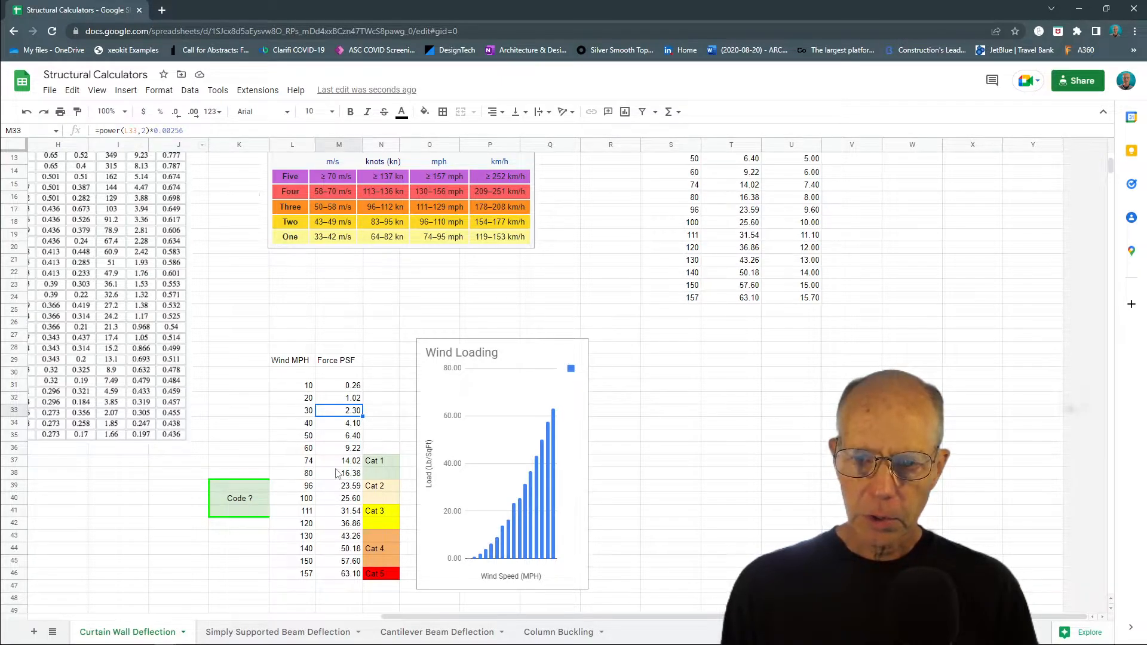
click(354, 577)
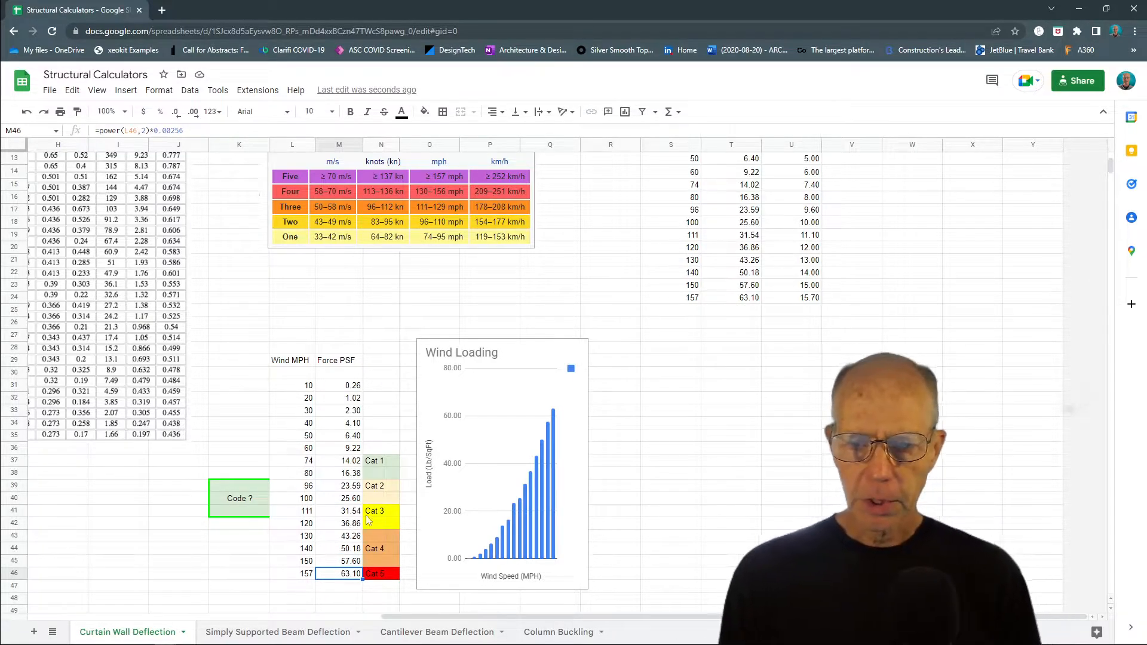
Step: Insert a column chart from the Wind MPH and Force PSF table, narrow it, and place it beside the Wind Loading chart
drag(295, 389, 337, 577)
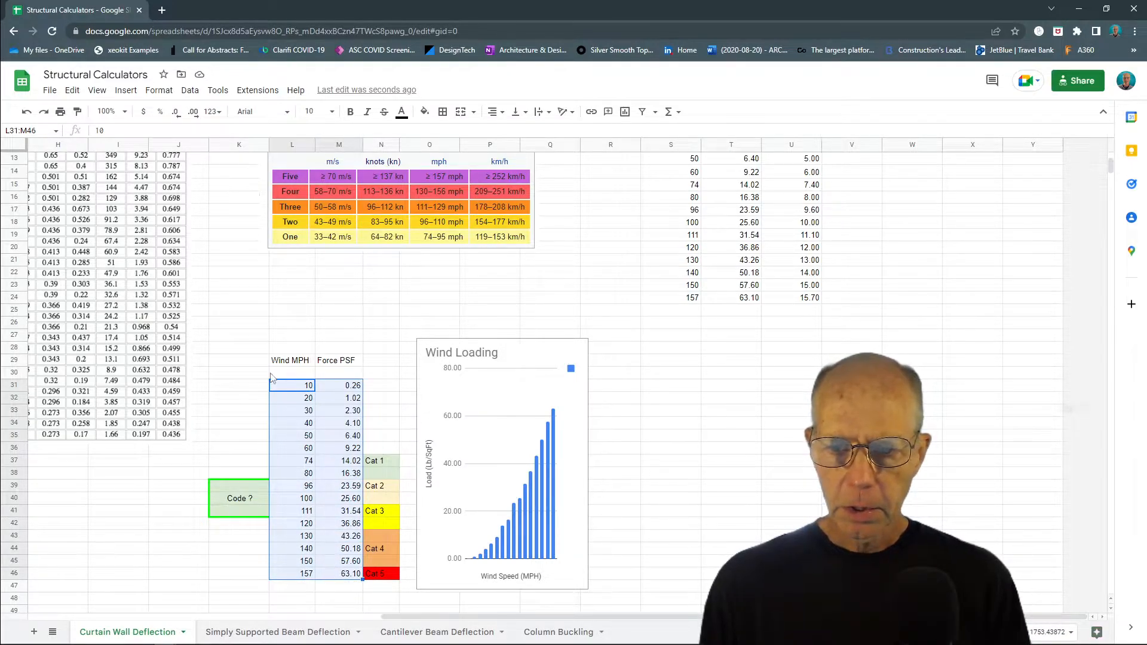
drag(275, 361, 339, 582)
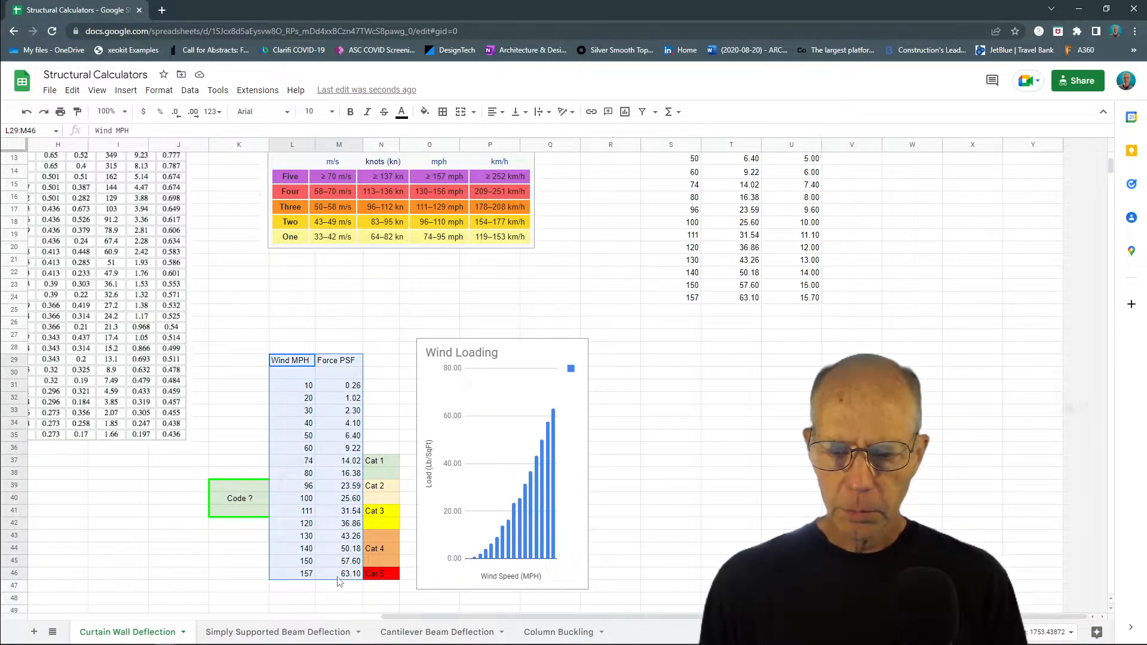
click(623, 113)
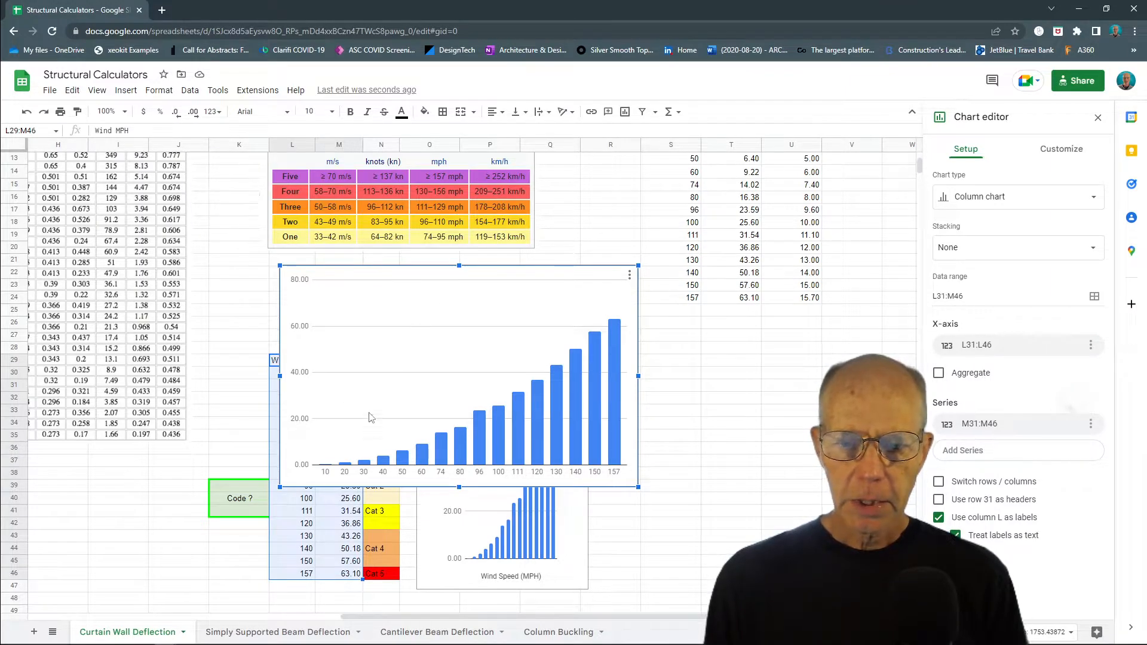
drag(637, 376, 468, 377)
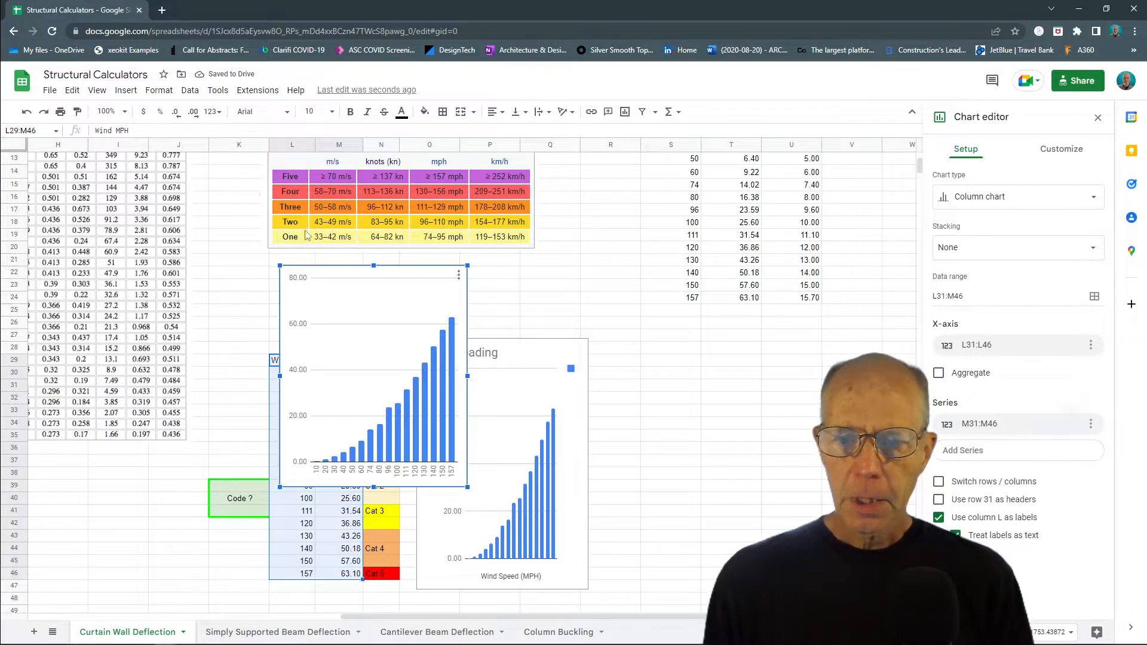
drag(356, 289, 721, 377)
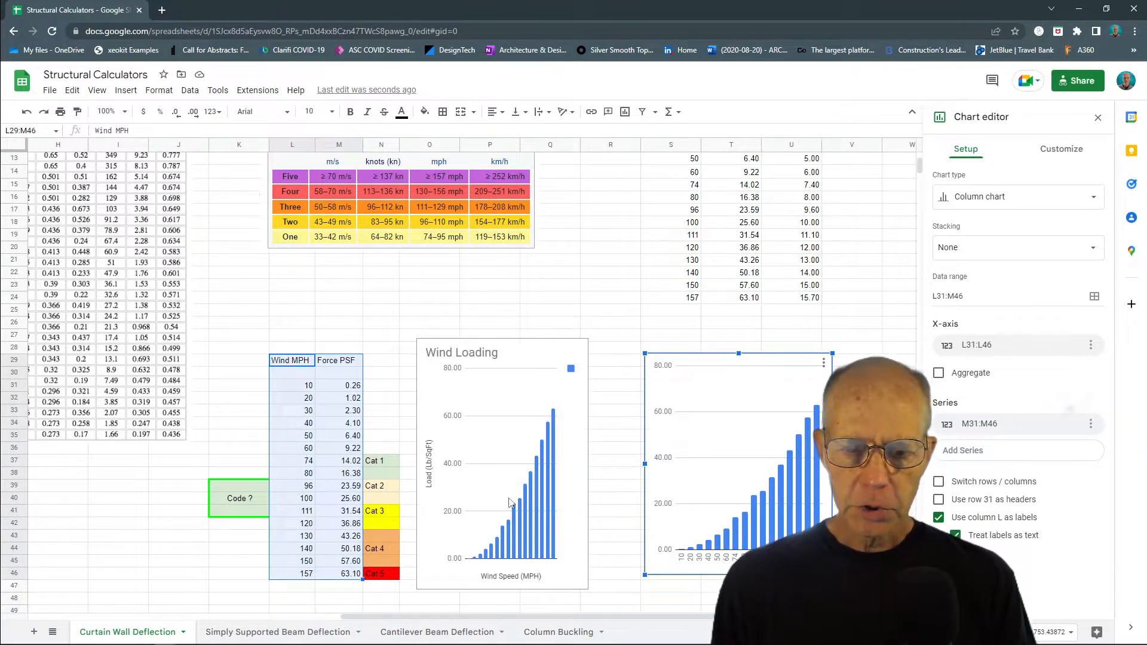
Step: Delete the untitled column chart beside the Wind Loading chart
click(668, 435)
click(691, 353)
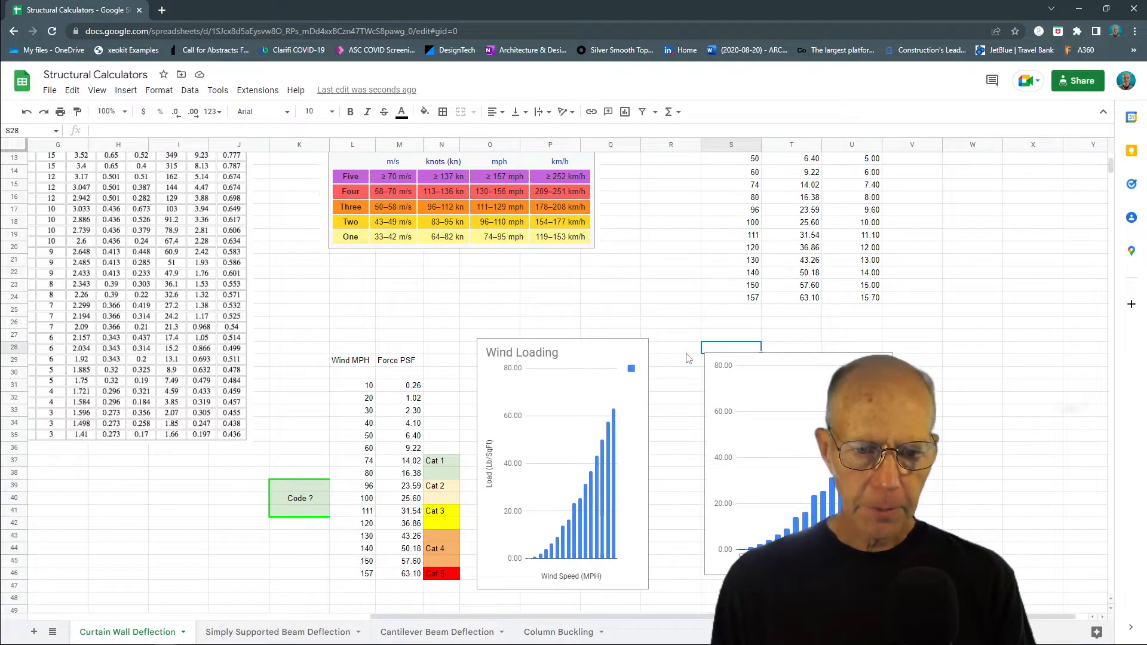
click(798, 373)
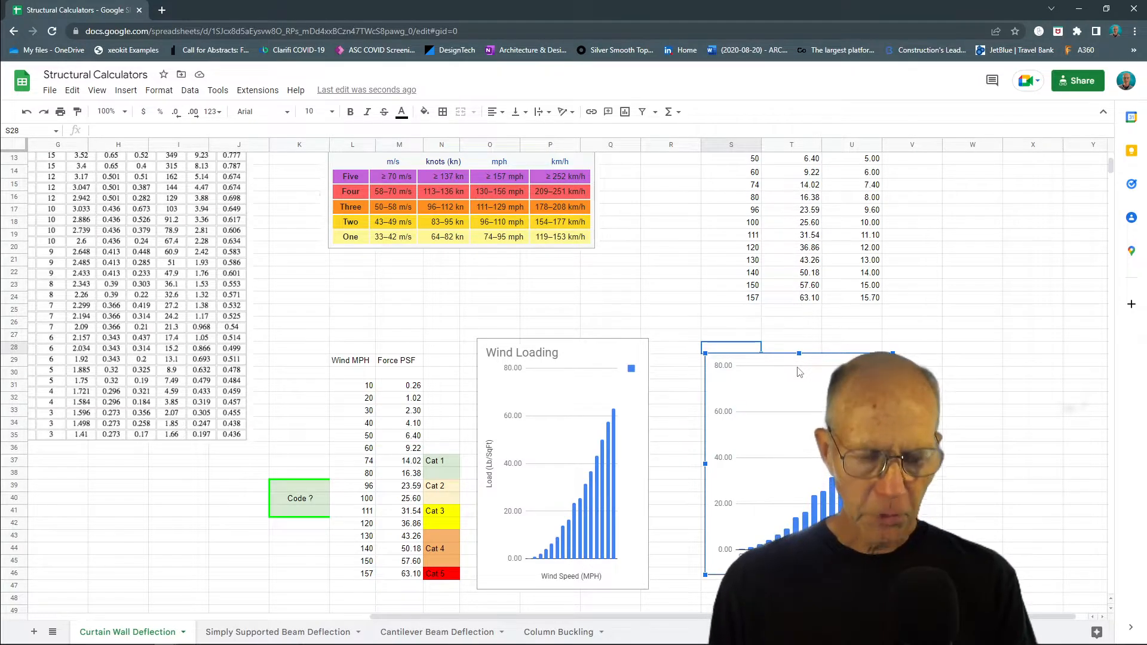
key(Delete)
scroll(758, 319, down, 3)
scroll(761, 320, up, 3)
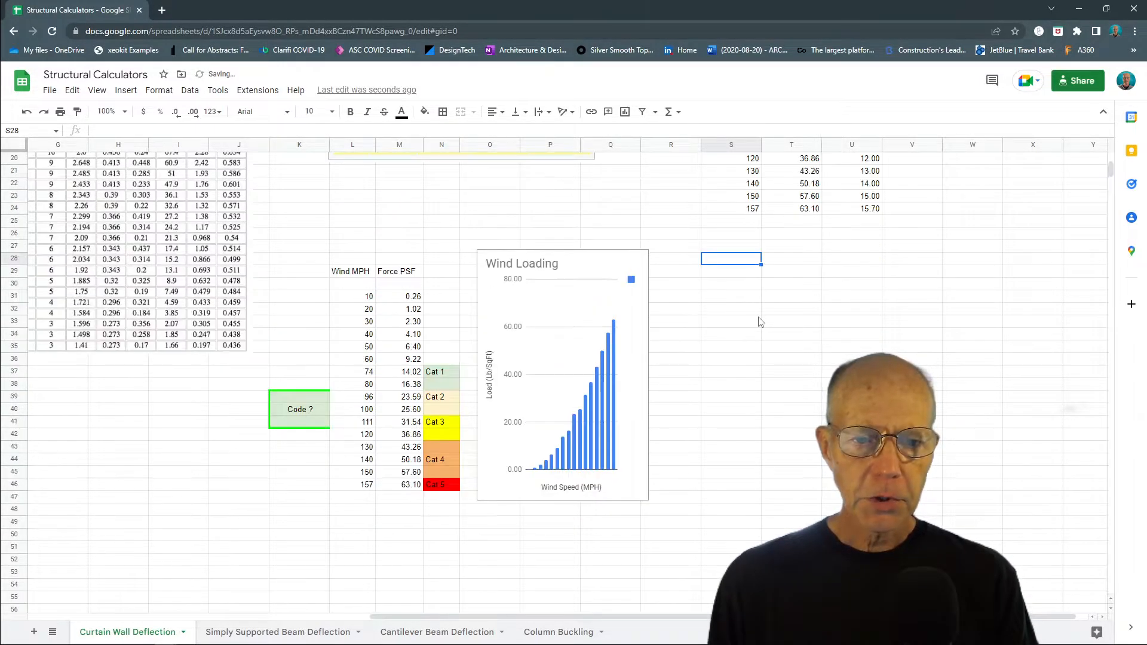
Step: Inspect the wind speed, squared-force and linear comparison columns in S9:U24, including the formulas in T24 and U9
drag(741, 309, 741, 435)
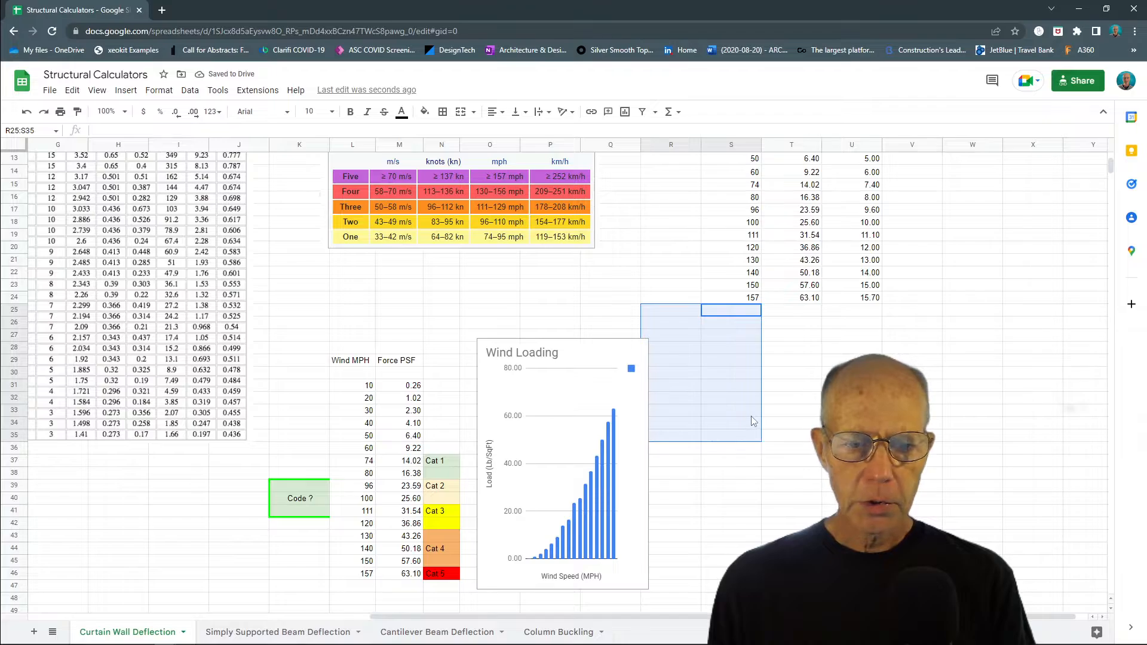
drag(537, 617, 583, 618)
drag(1111, 170, 1118, 167)
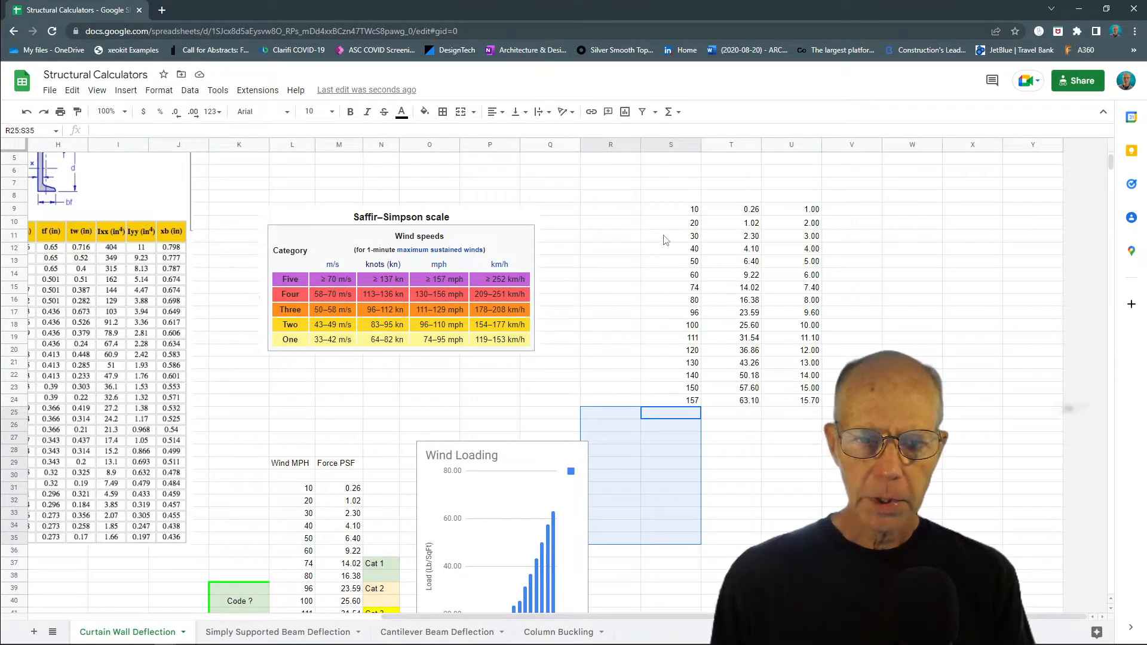
click(653, 210)
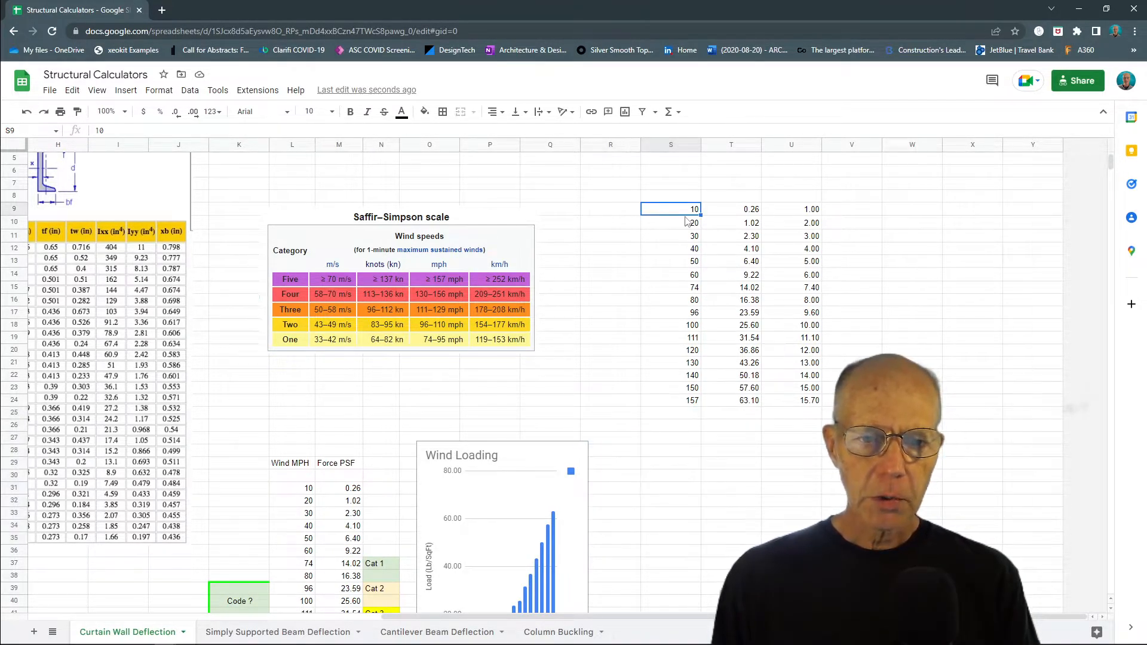
click(690, 403)
click(729, 406)
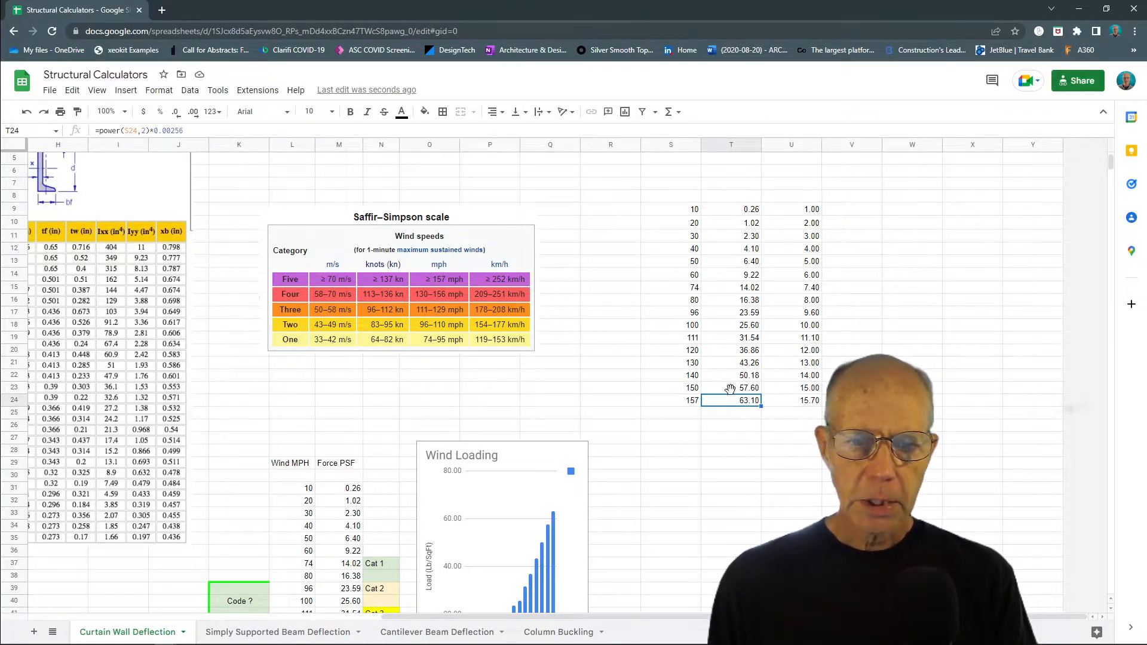
click(796, 214)
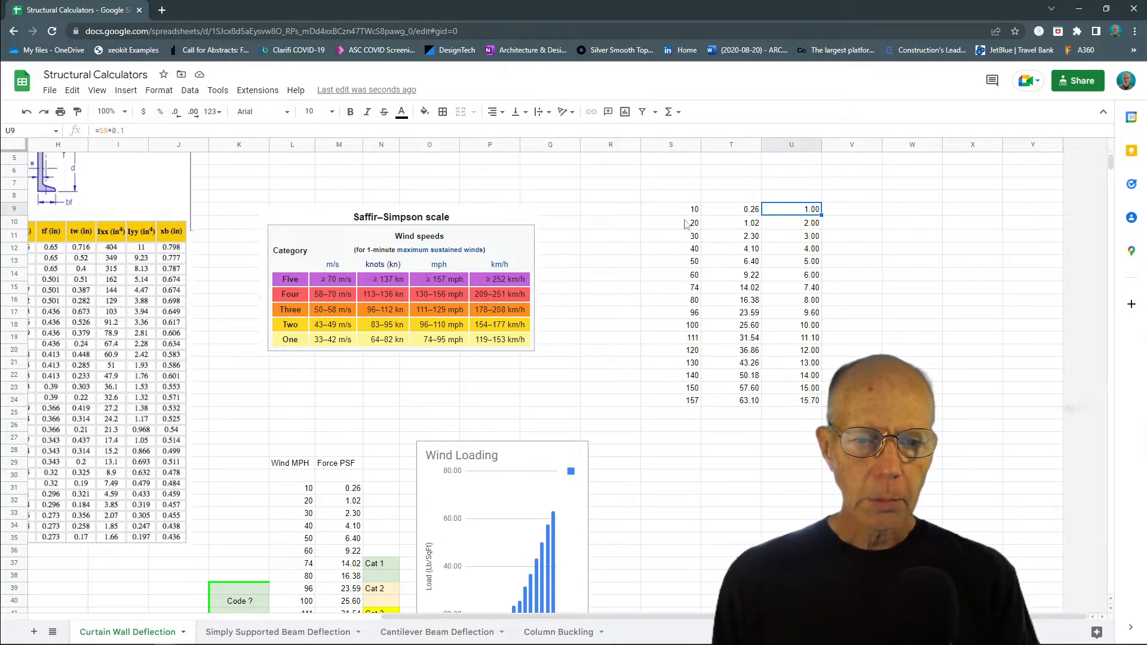
Step: Insert a line chart from S9:U24 comparing the two force series against wind speed, and make it narrower
drag(677, 211, 779, 410)
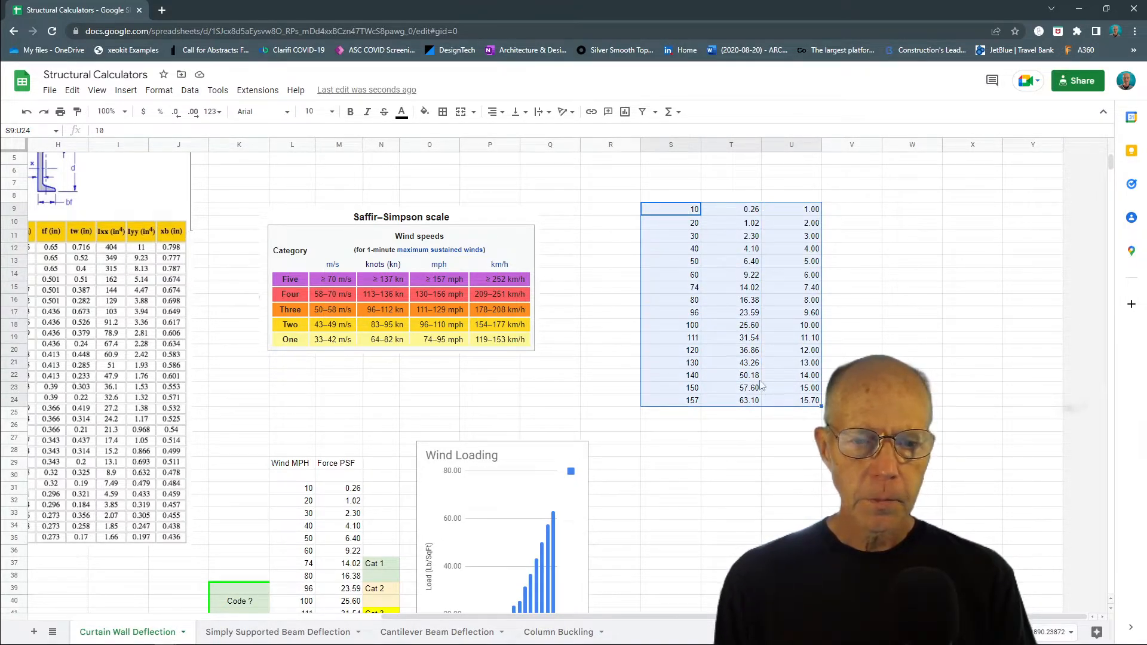
click(625, 120)
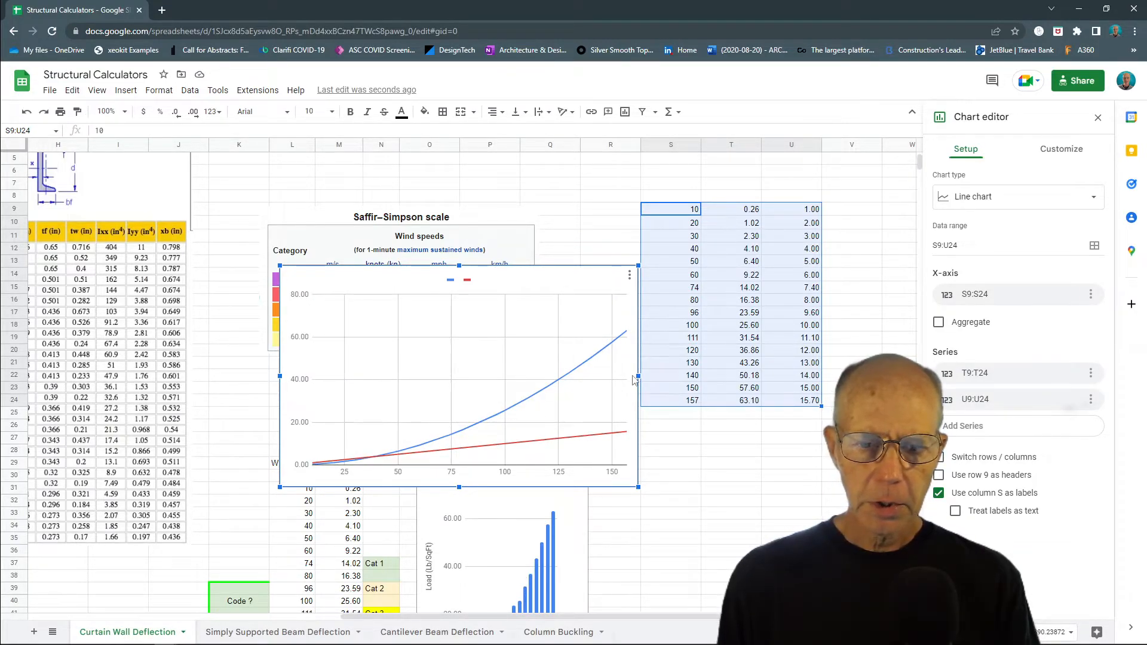
drag(637, 375, 422, 397)
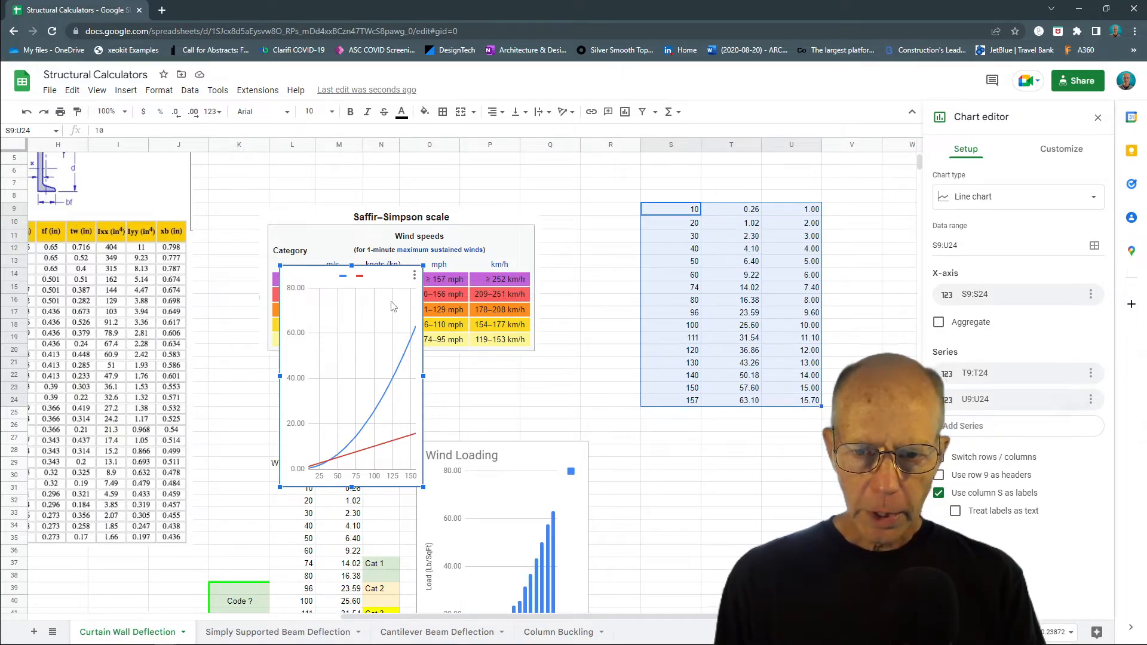
Step: Delete the two-series line chart covering the Saffir–Simpson scale
key(Delete)
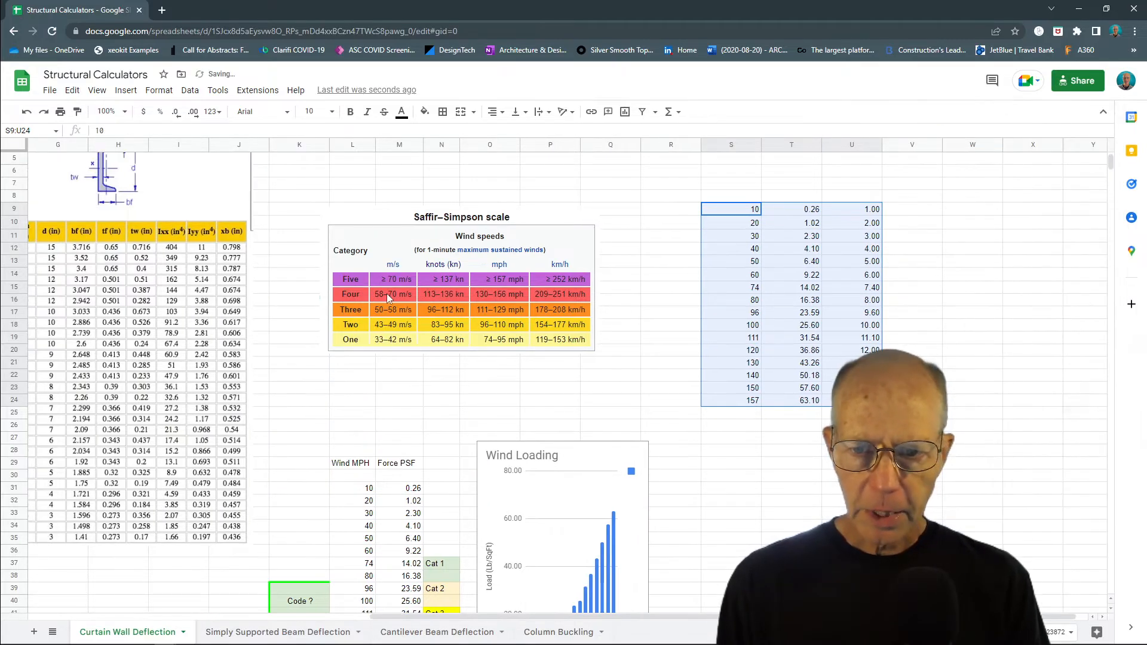
click(337, 405)
scroll(337, 406, down, 3)
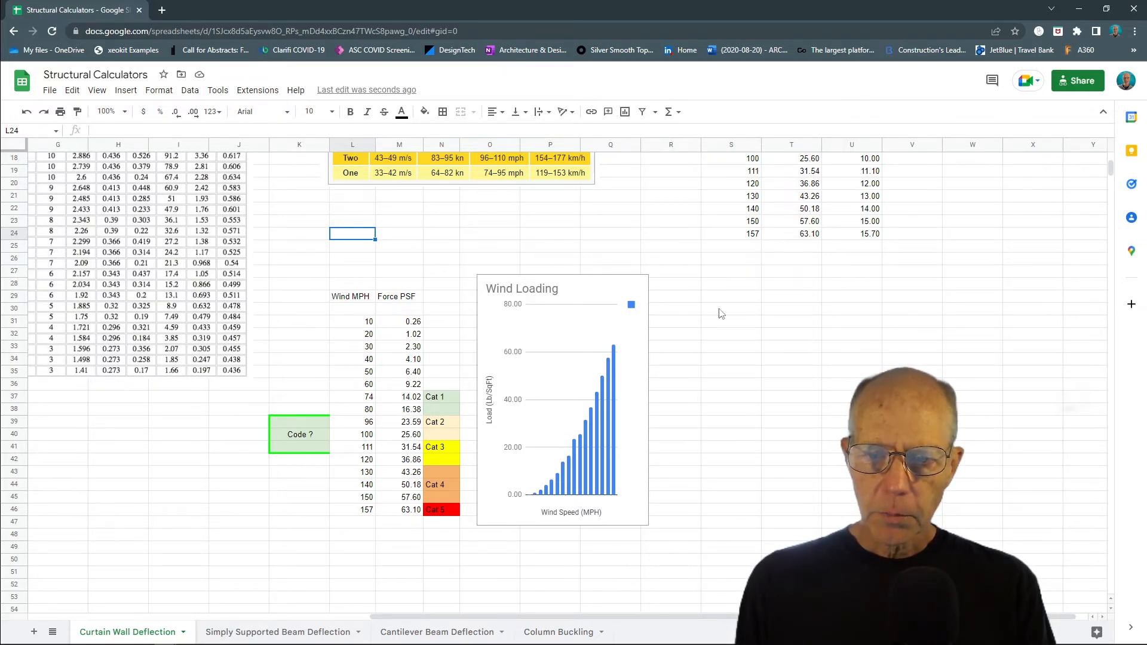
scroll(427, 291, down, 2)
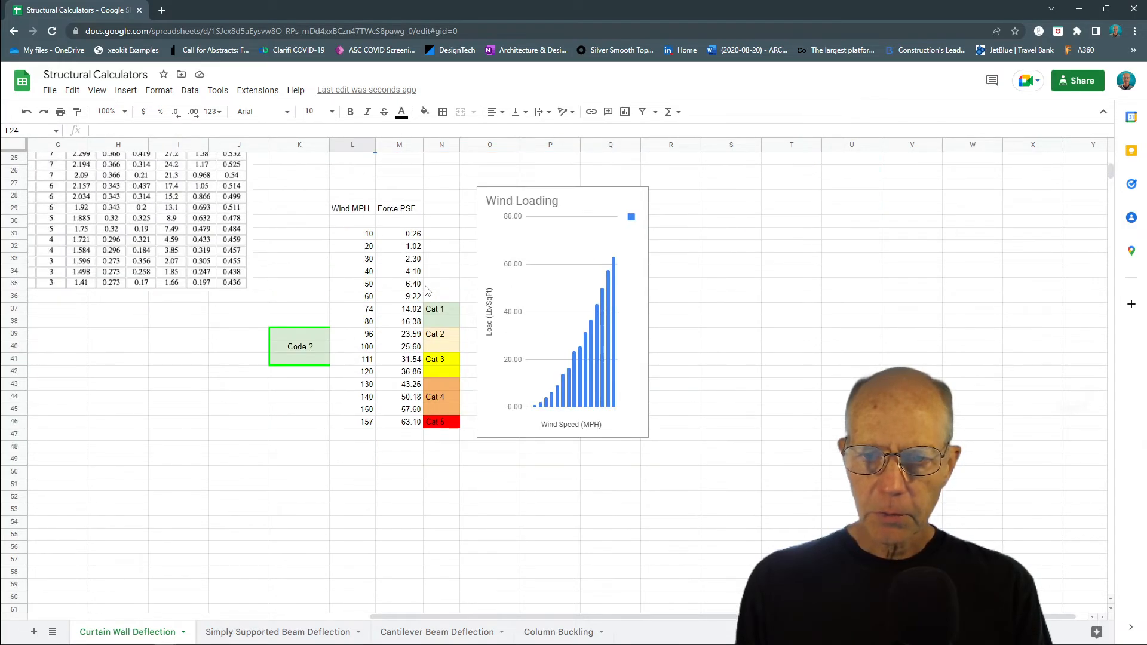
scroll(427, 291, up, 2)
scroll(427, 291, up, 2)
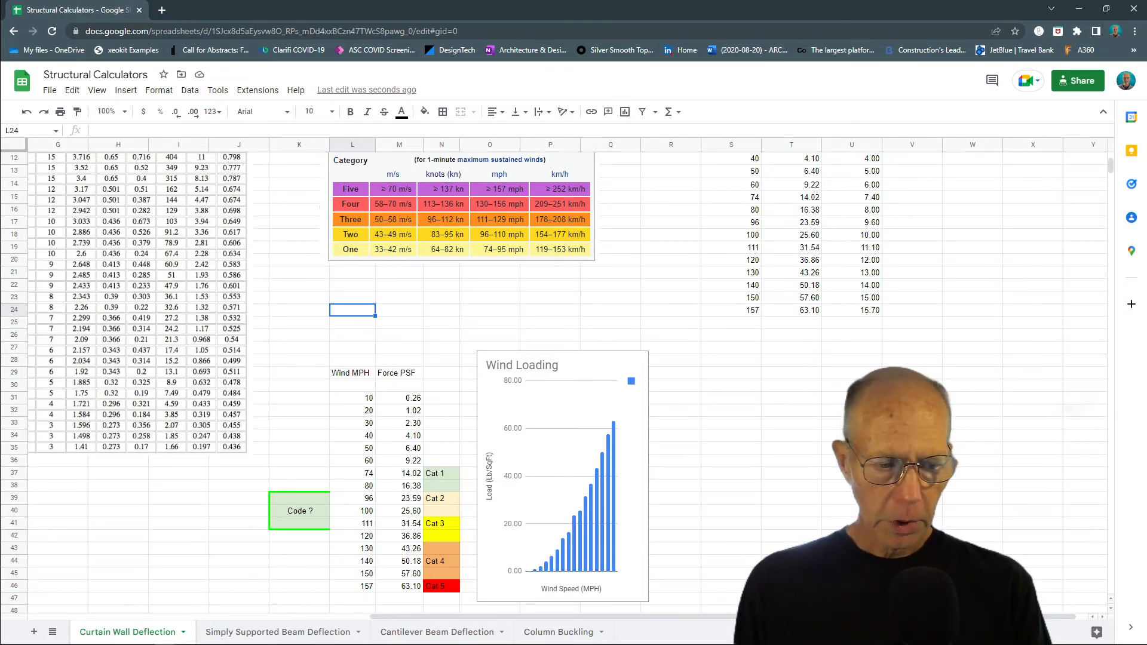
mouse_move(1130, 644)
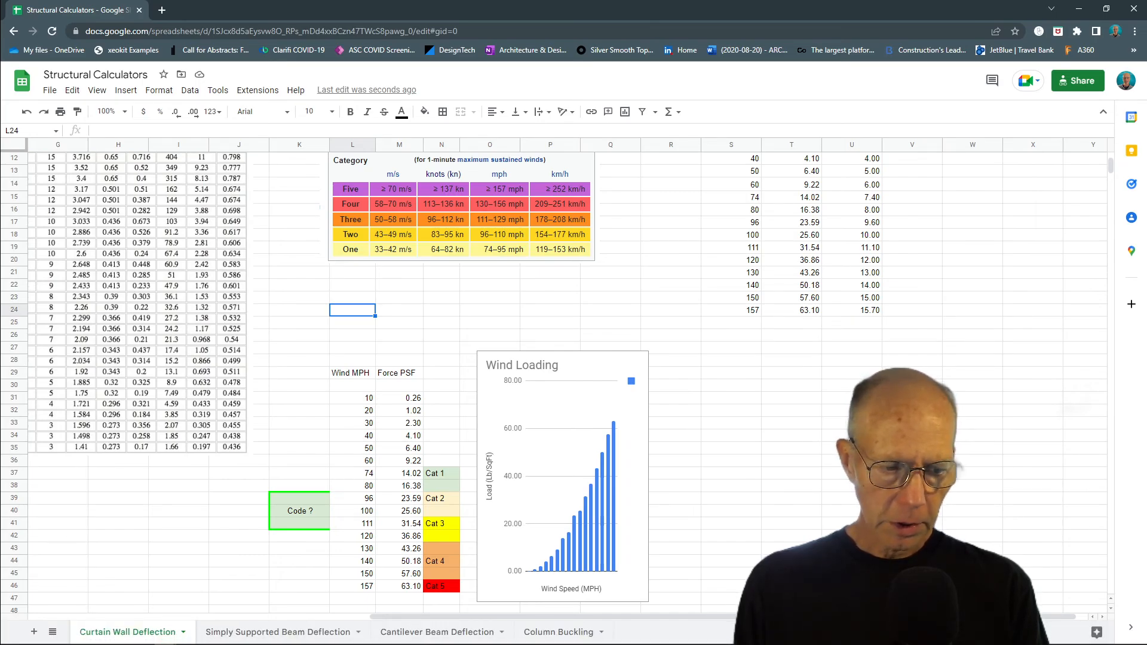